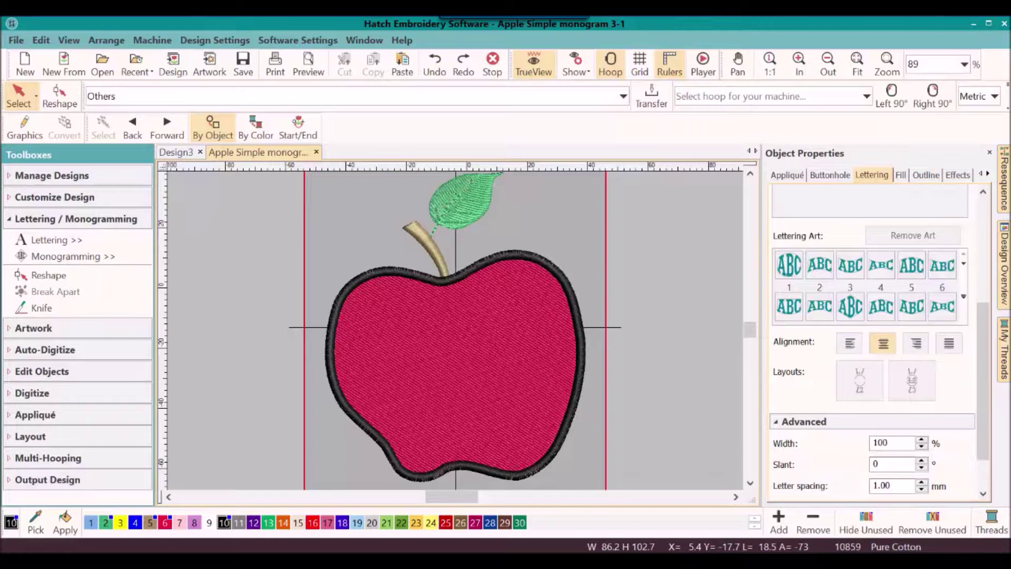
pyautogui.scroll(5, 791, 215)
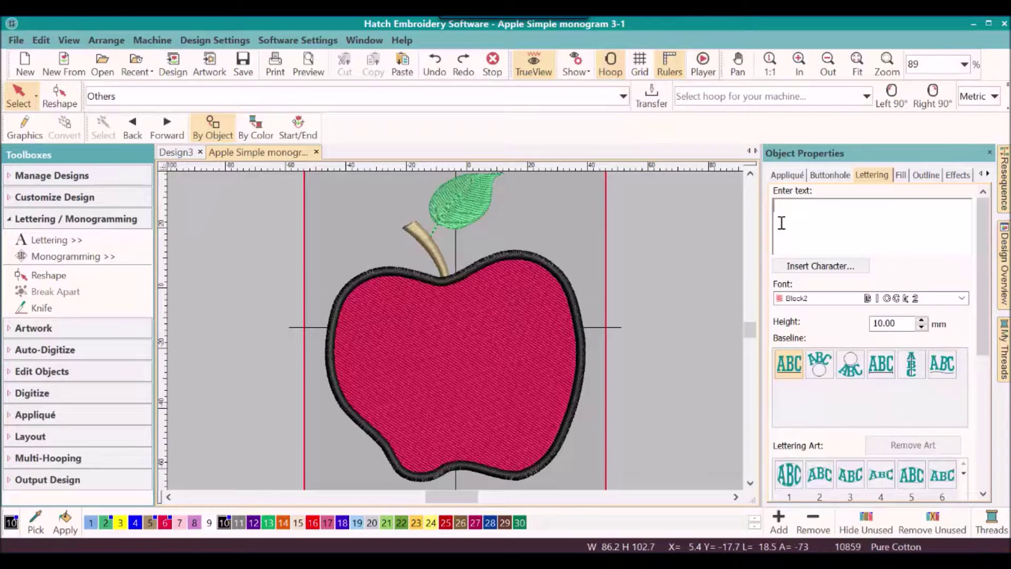
# Step: Add a capital M lettering to the apple and colour it blue with swatch 4
pyautogui.click(50, 240)
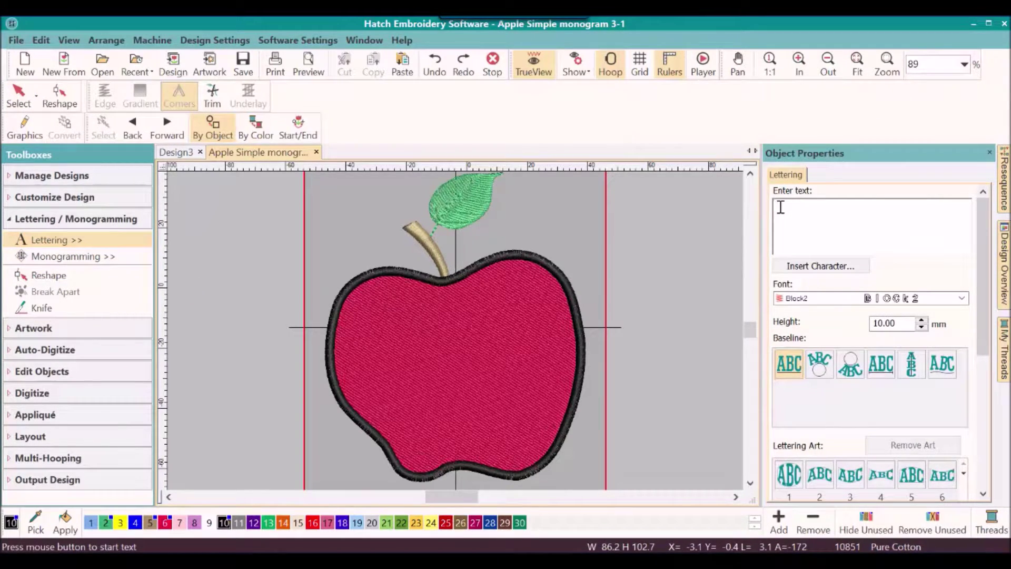
pyautogui.write('M')
pyautogui.press('Return')
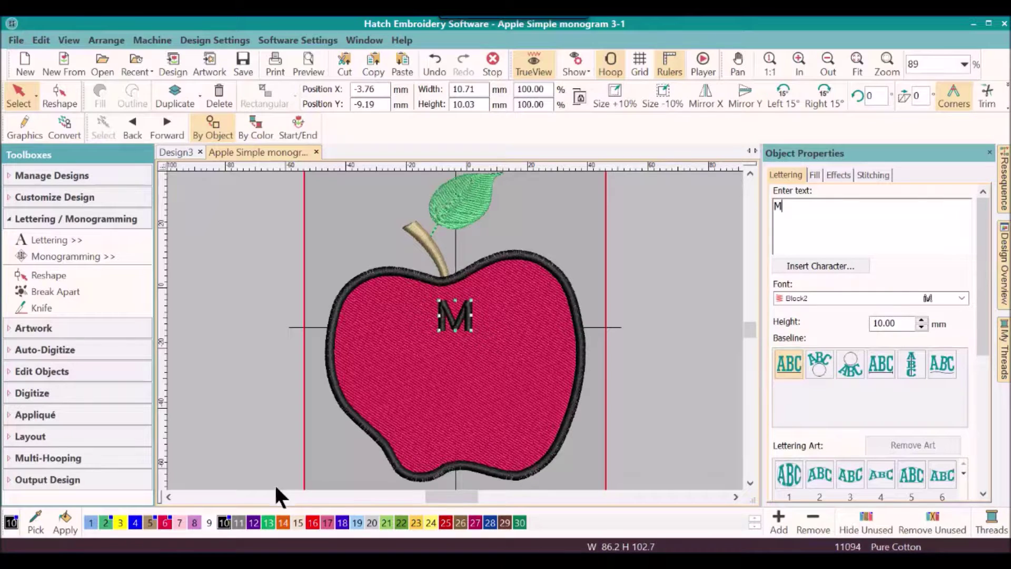
pyautogui.click(137, 523)
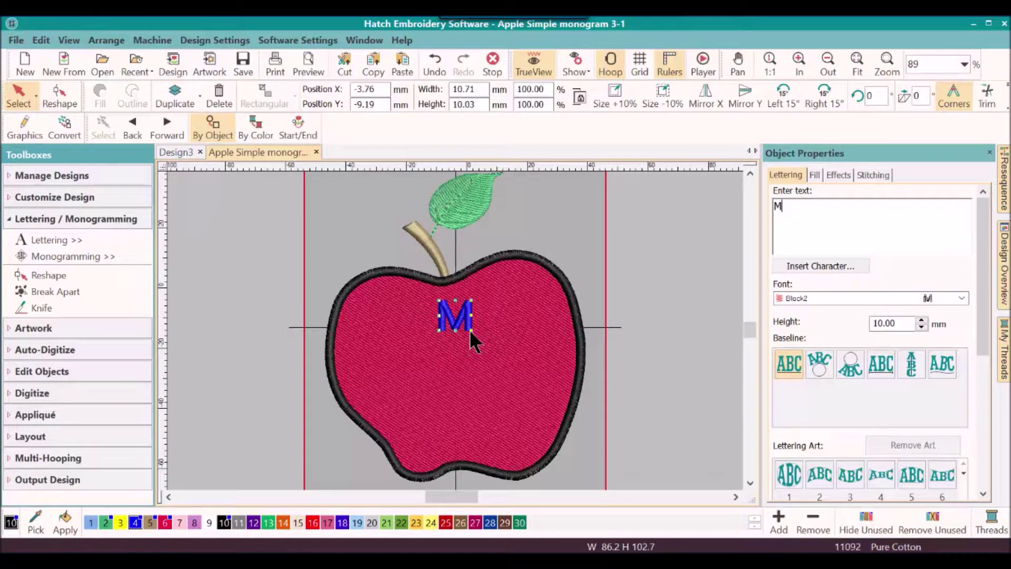
# Step: Change the M's font to Schoolbook and select its height value for 35 mm
pyautogui.click(961, 298)
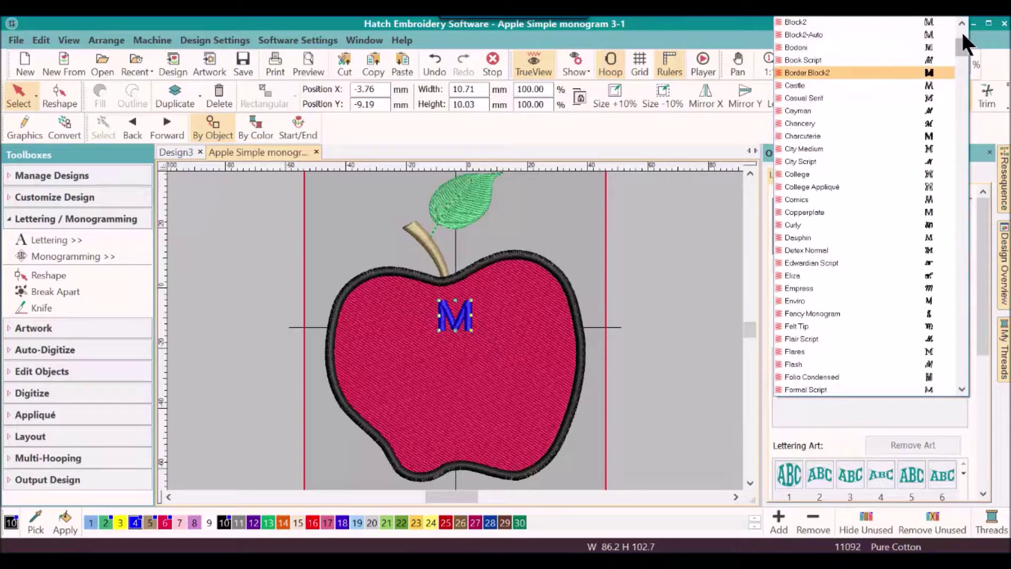
pyautogui.moveTo(961, 45); pyautogui.dragTo(962, 72)
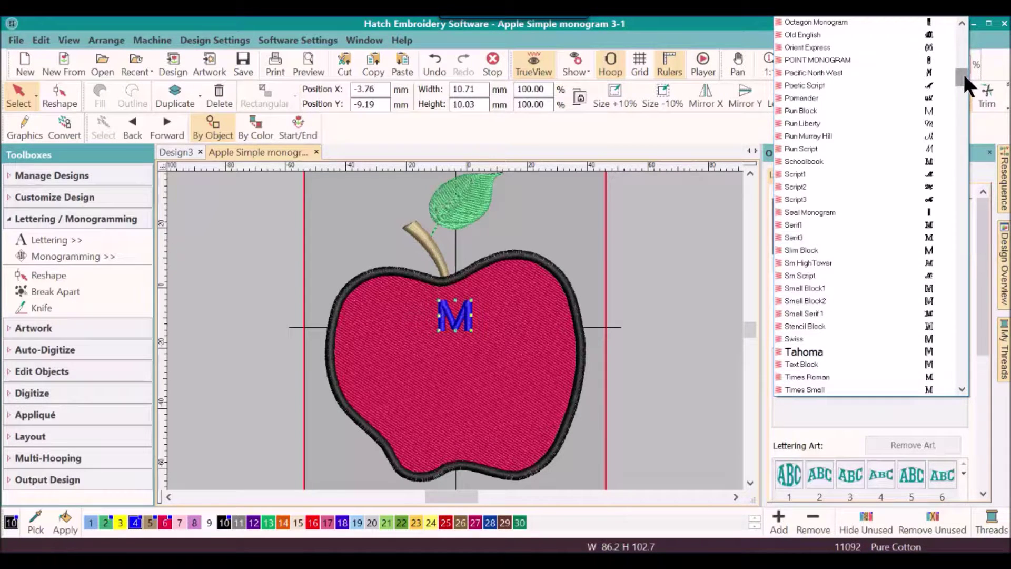
pyautogui.click(823, 160)
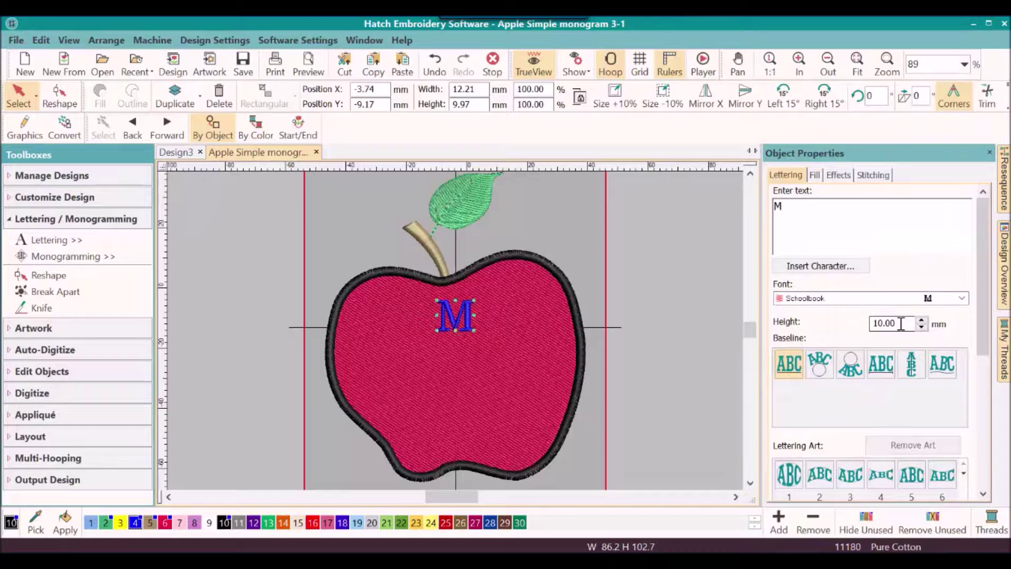
pyautogui.moveTo(900, 324); pyautogui.dragTo(871, 324)
pyautogui.write('35')
# Step: Apply the 35 mm height, move the M to the apple's centre, and colour it yellow (swatch 23)
pyautogui.press('Return')
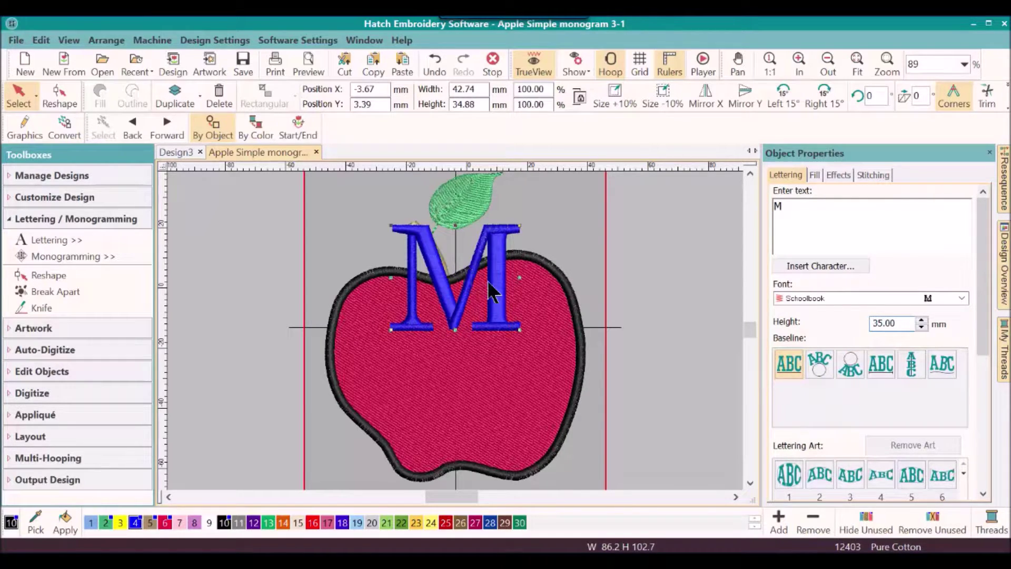
pyautogui.moveTo(498, 291); pyautogui.dragTo(498, 379)
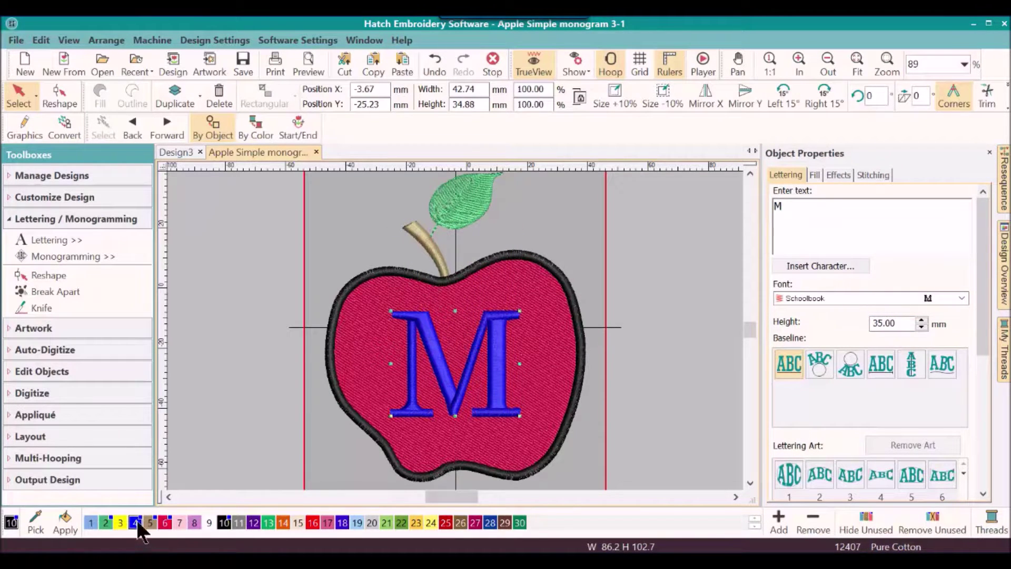
pyautogui.click(416, 523)
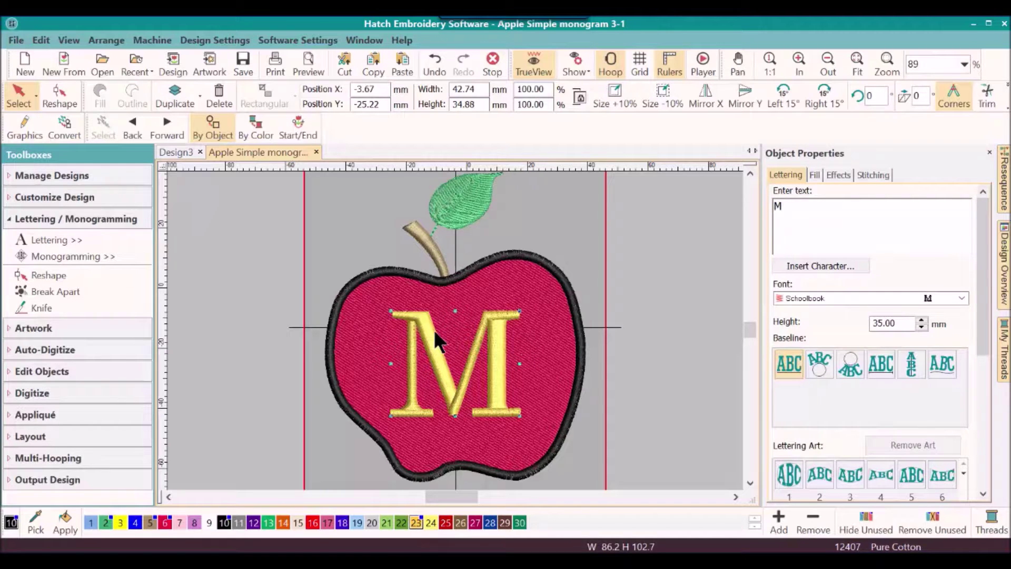
# Step: Delete the M and start new lettering with the first line 'Jack'
pyautogui.press('Delete')
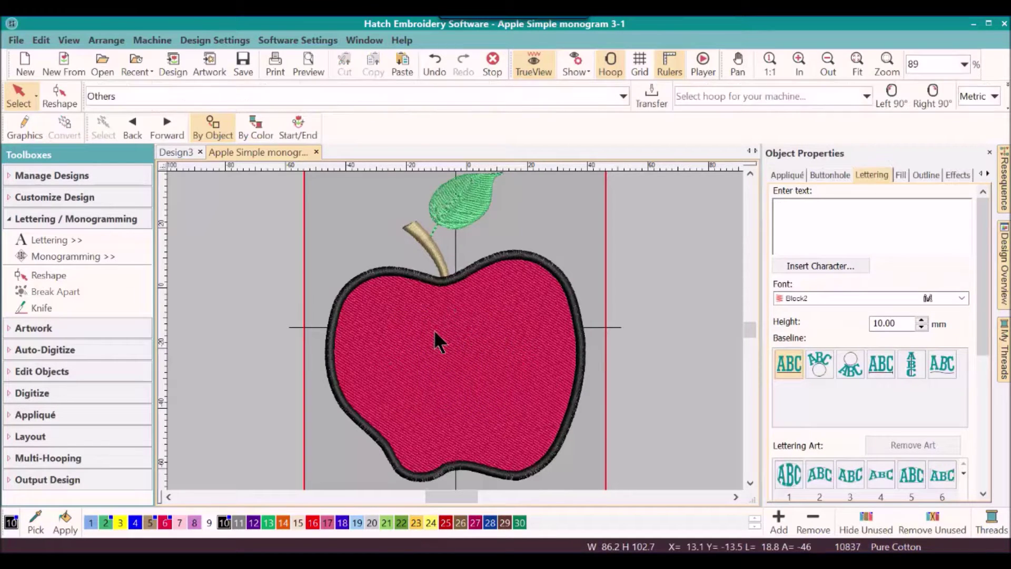
pyautogui.click(50, 239)
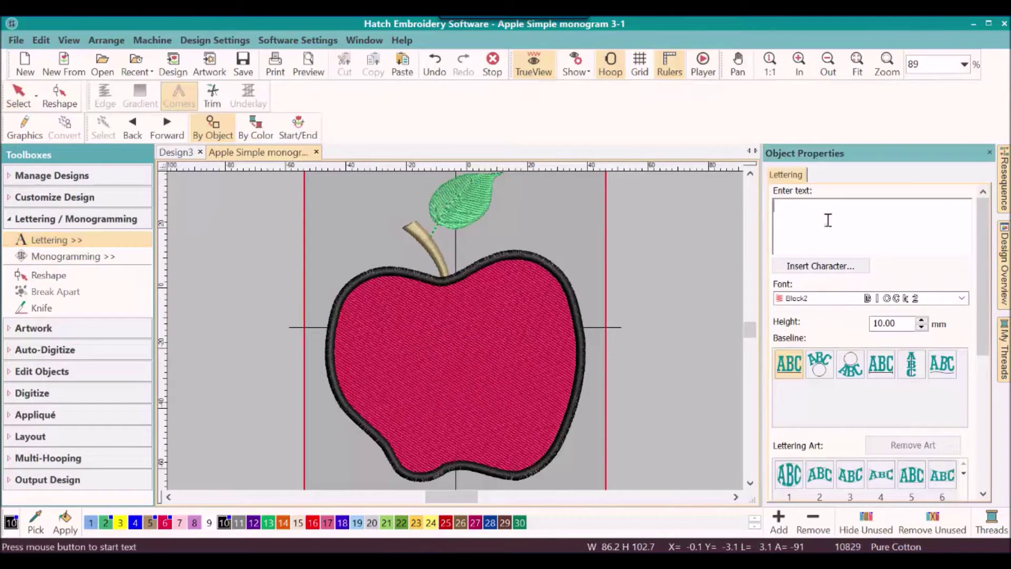
pyautogui.click(781, 209)
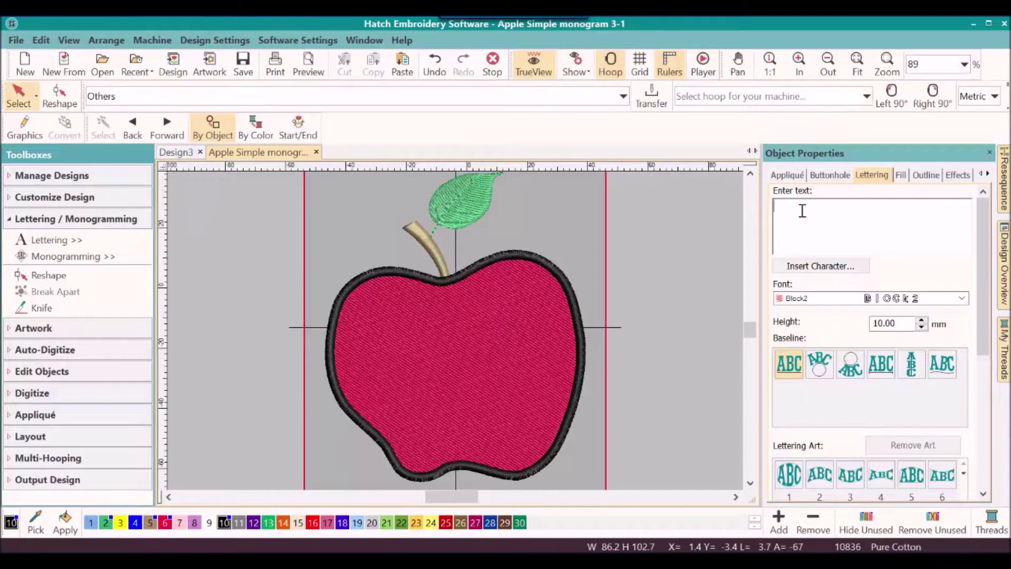
pyautogui.write('Jack')
pyautogui.press('Return')
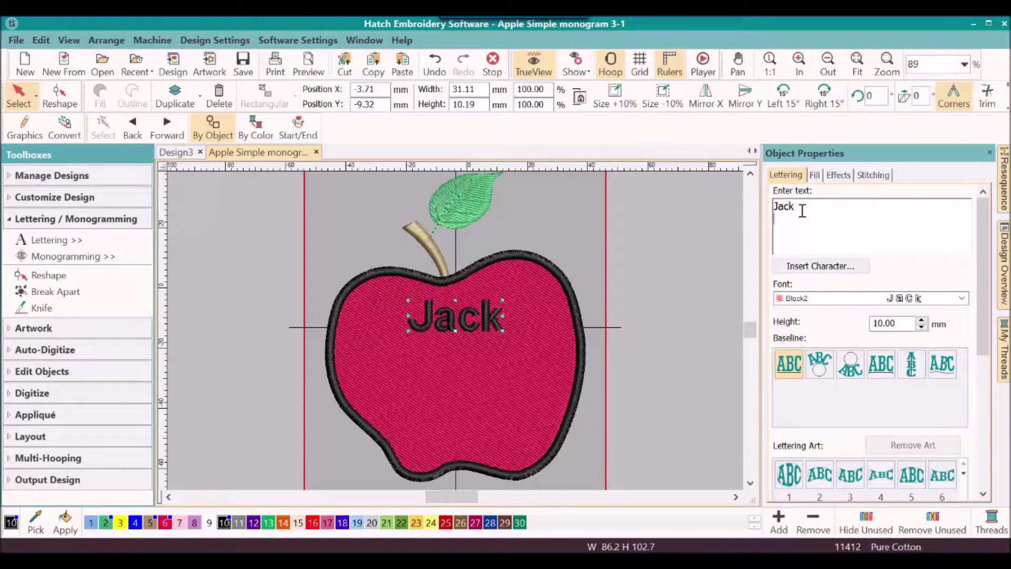
# Step: Add 'Henry' as a second line, correcting the misspelled surname
pyautogui.press('Return')
pyautogui.write('Henery')
pyautogui.press('Return')
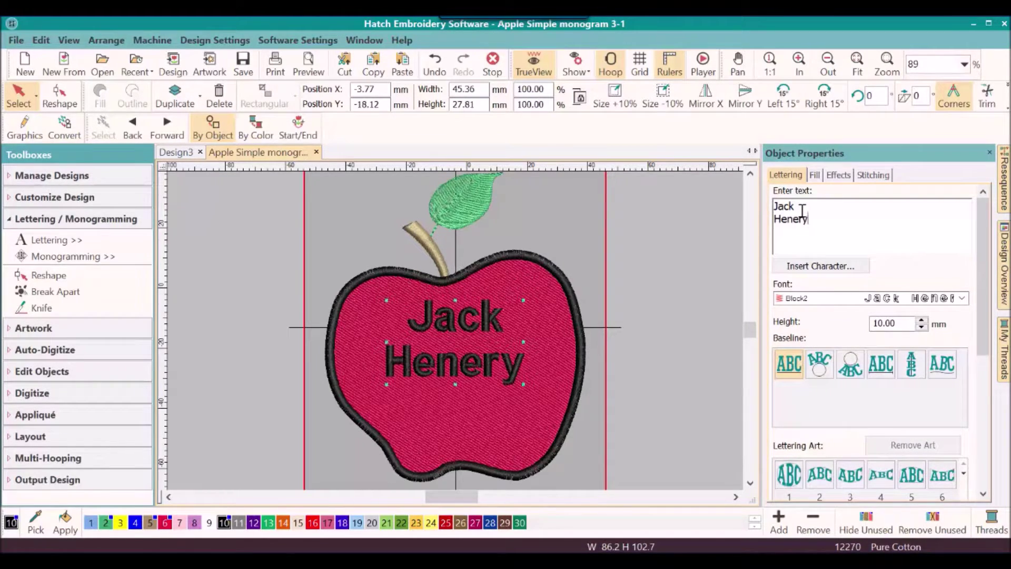
pyautogui.press('BackSpace')
pyautogui.press('BackSpace')
pyautogui.press('BackSpace')
pyautogui.press('Return')
pyautogui.write('ry')
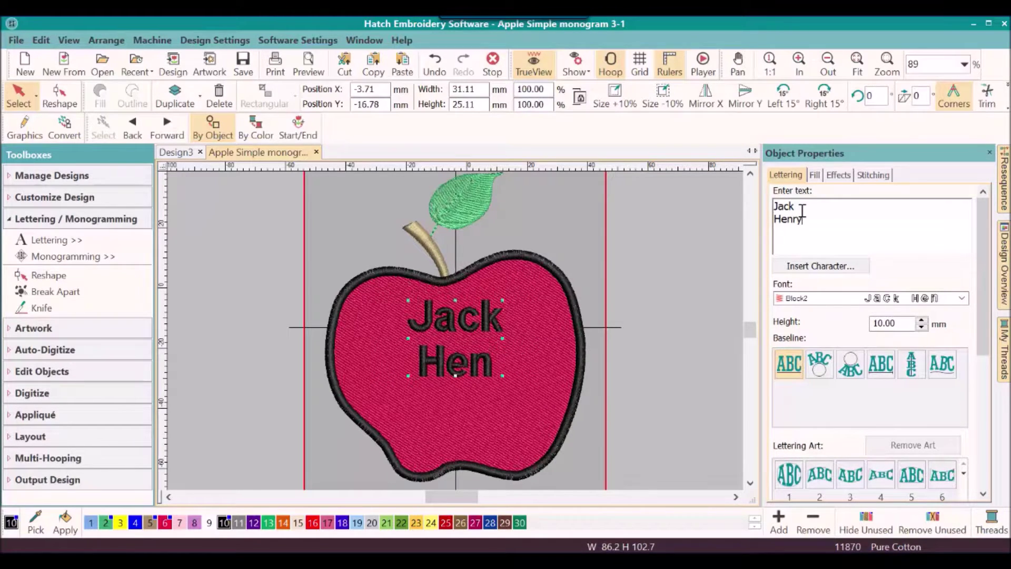
pyautogui.press('Return')
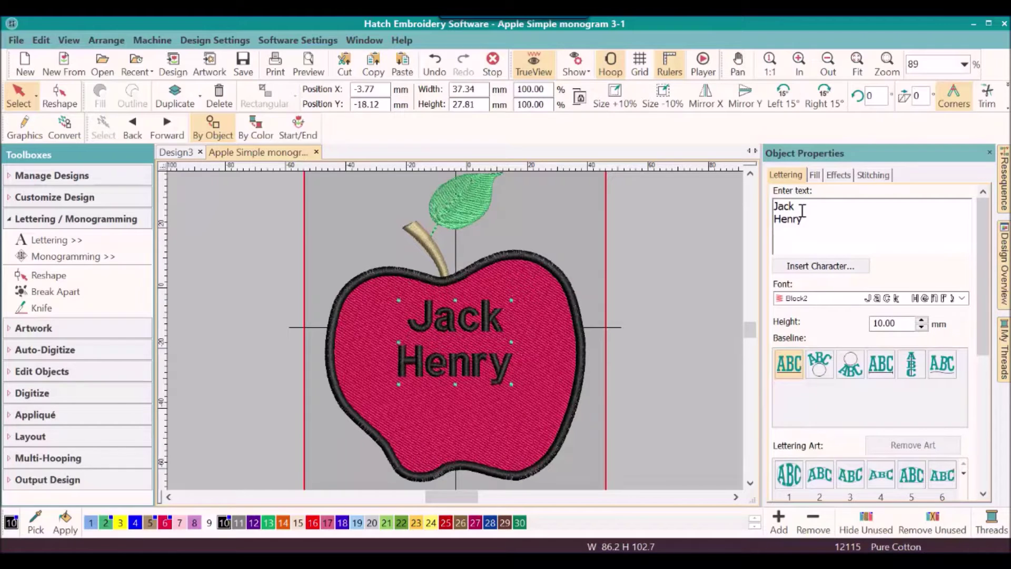
# Step: Apply blue colour swatch 4 to the Jack Henry lettering
pyautogui.click(135, 522)
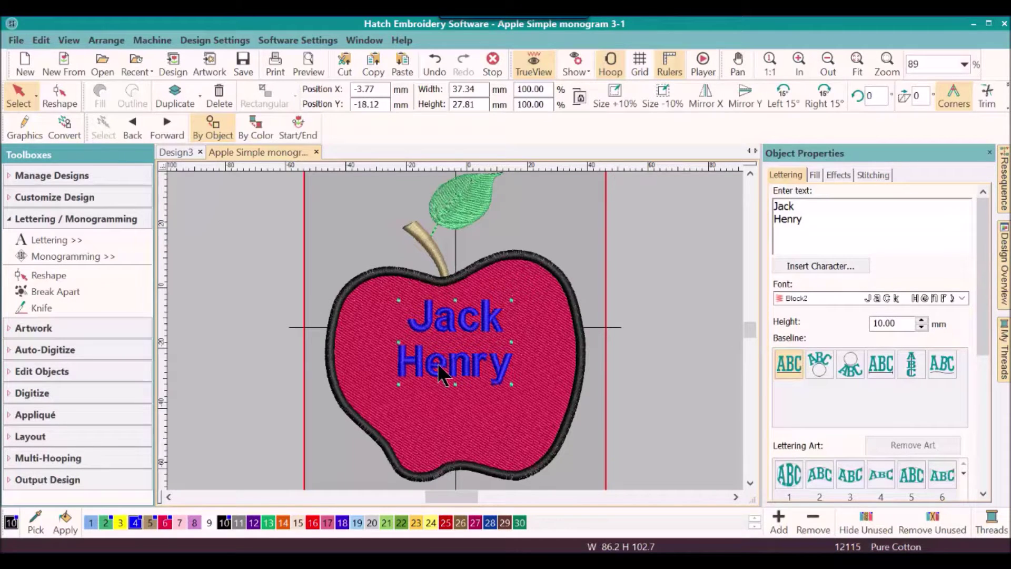
pyautogui.scroll(-3, 975, 286)
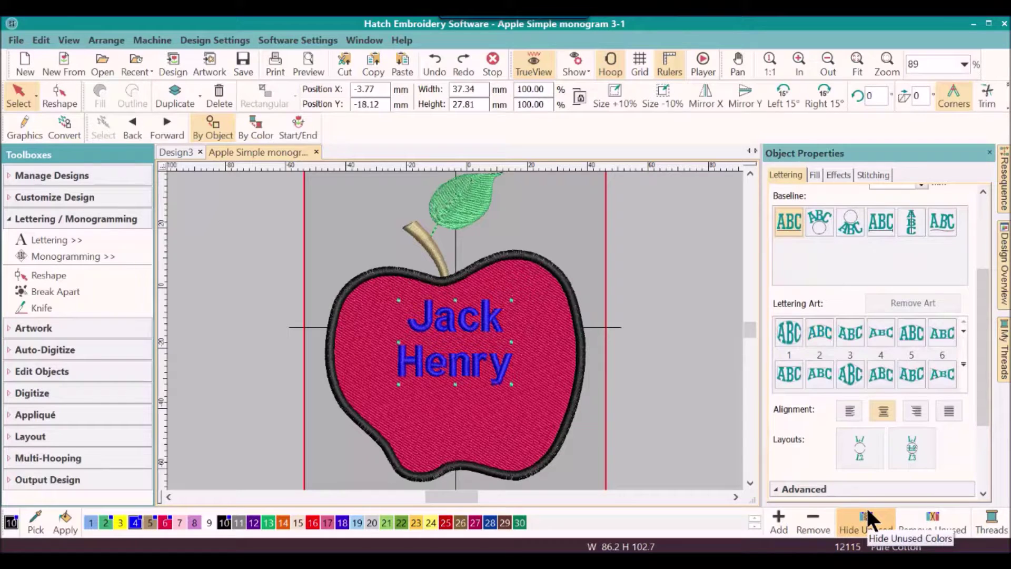
# Step: Arch Jack Henry with Lettering Art style 2, enlarge it to about 129 percent, and move it down
pyautogui.click(818, 331)
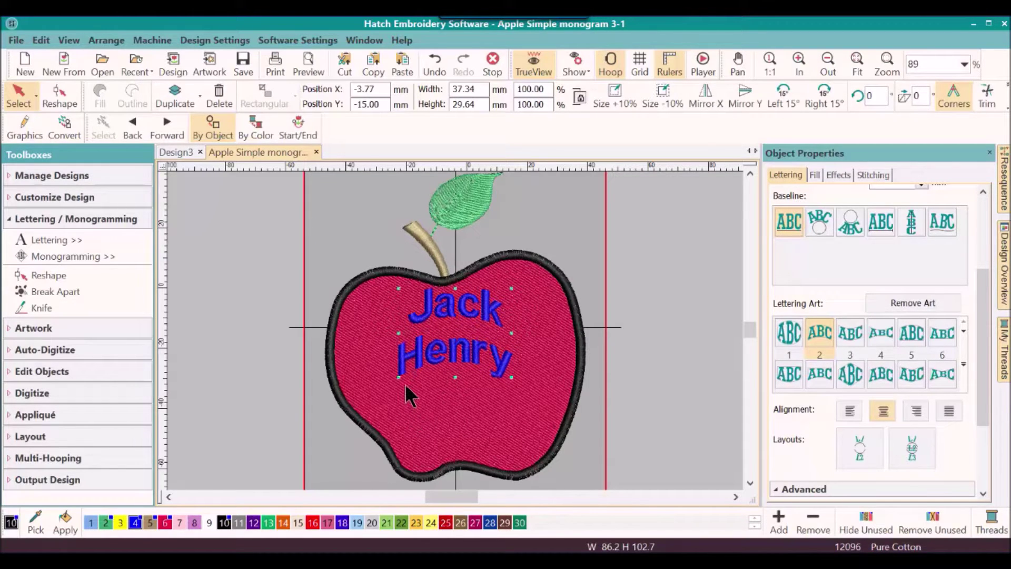
pyautogui.moveTo(398, 377); pyautogui.dragTo(356, 404)
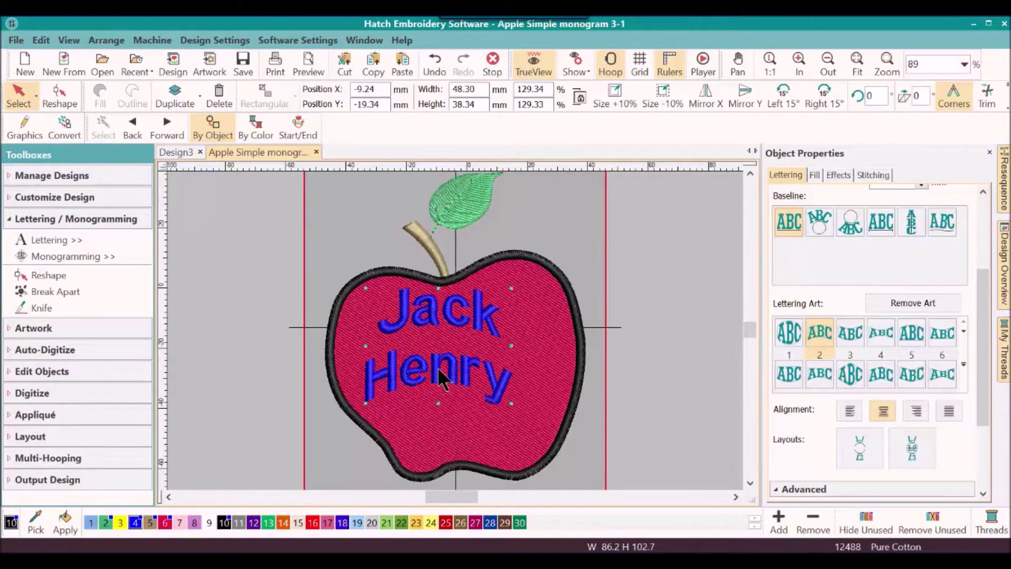
pyautogui.moveTo(437, 366)
pyautogui.mouseDown()
pyautogui.moveTo(462, 385)
pyautogui.moveTo(452, 385)
pyautogui.mouseUp()
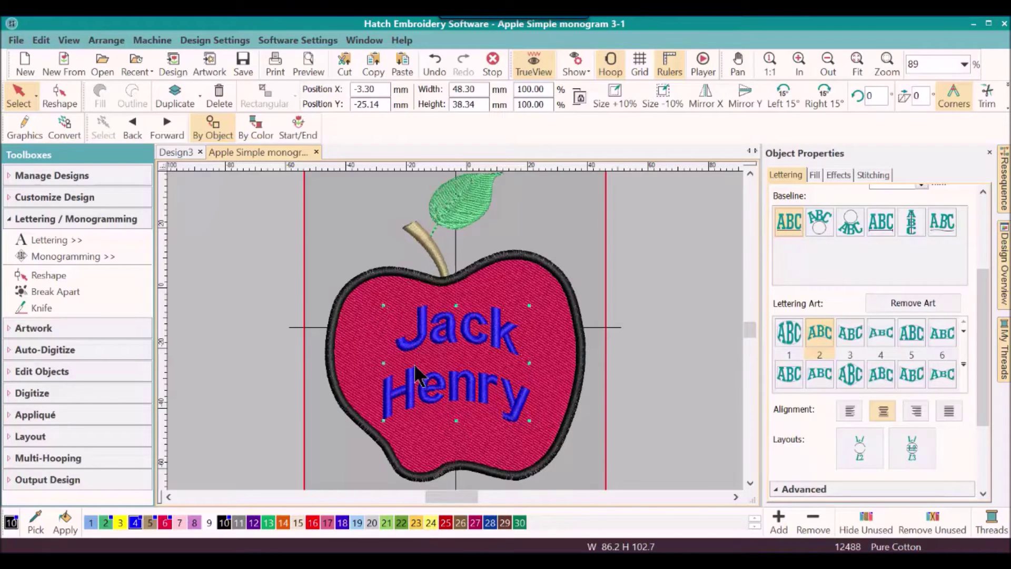
# Step: Recolour the arched Jack Henry lettering with yellow swatch 23
pyautogui.click(416, 523)
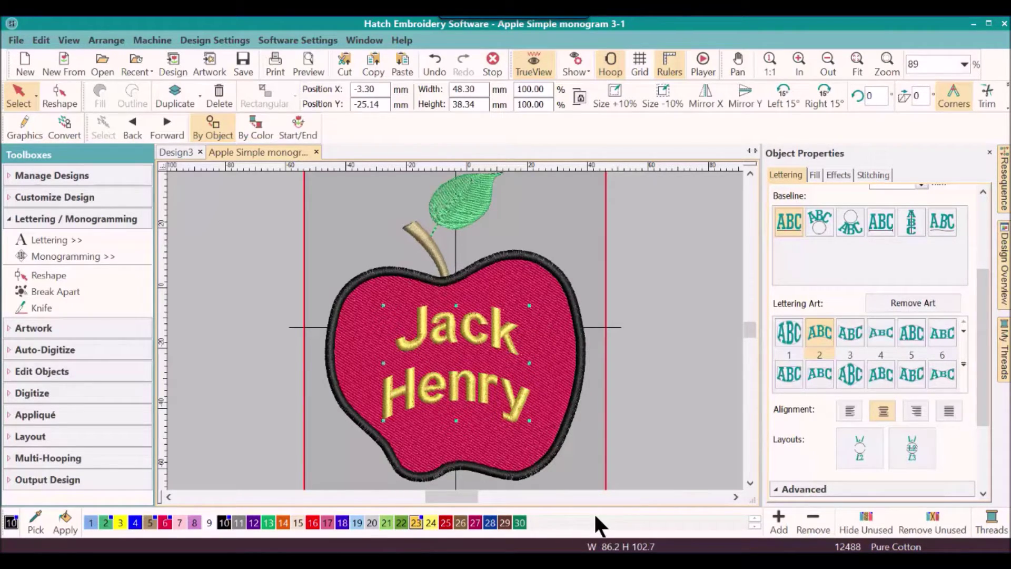